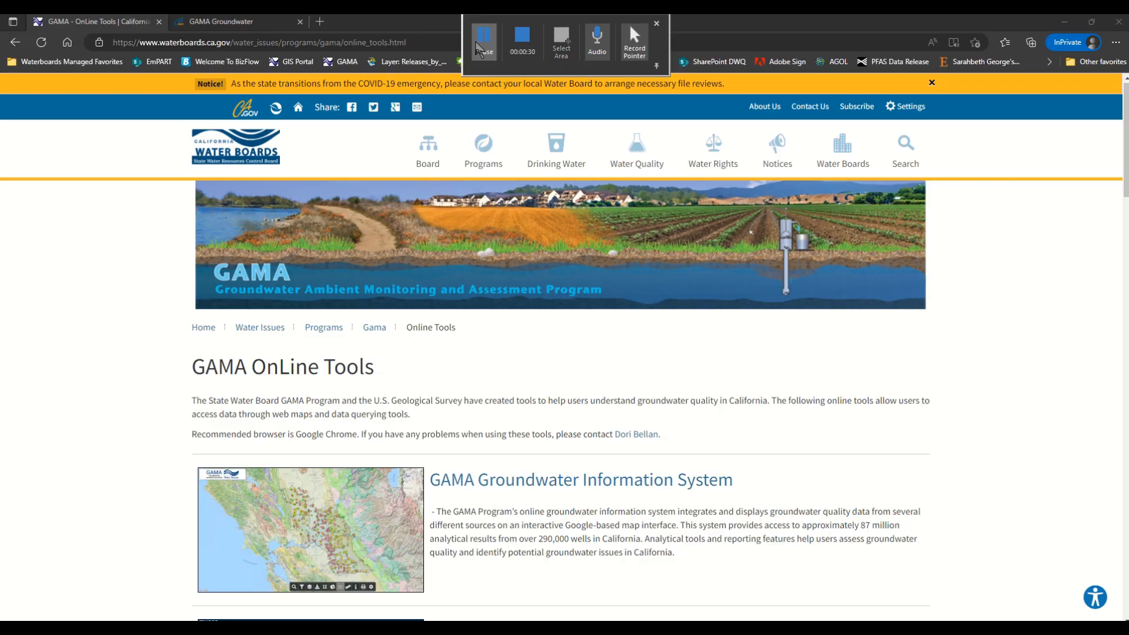
# Open the GAMA Groundwater map and filter it to Sacramento County using the Counties GIS layer
pyautogui.click(481, 50)
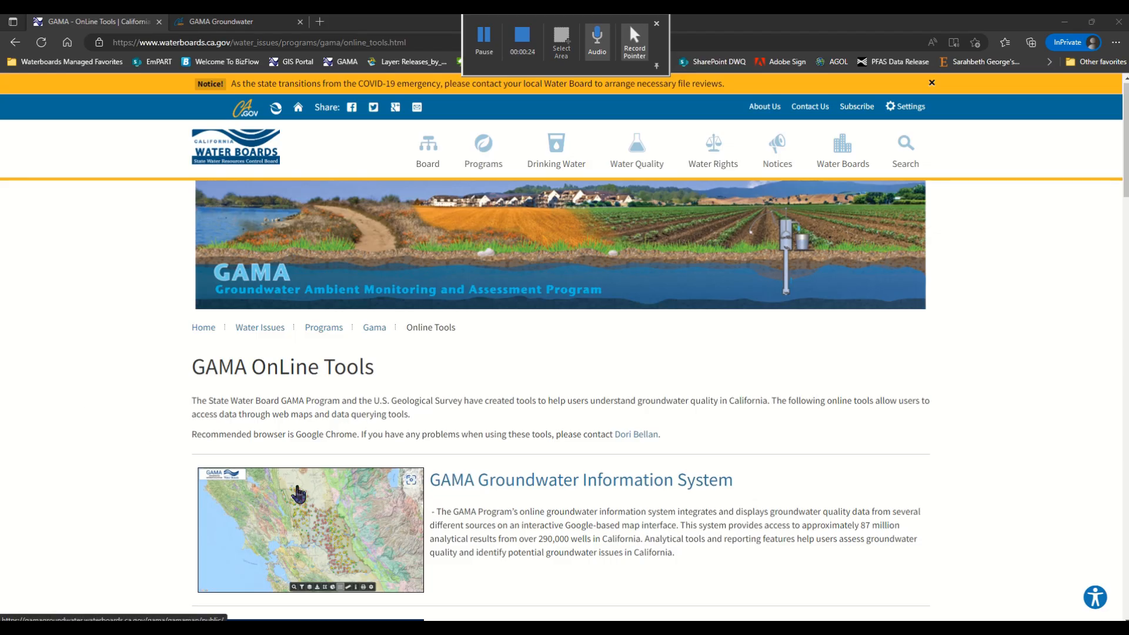
pyautogui.click(264, 23)
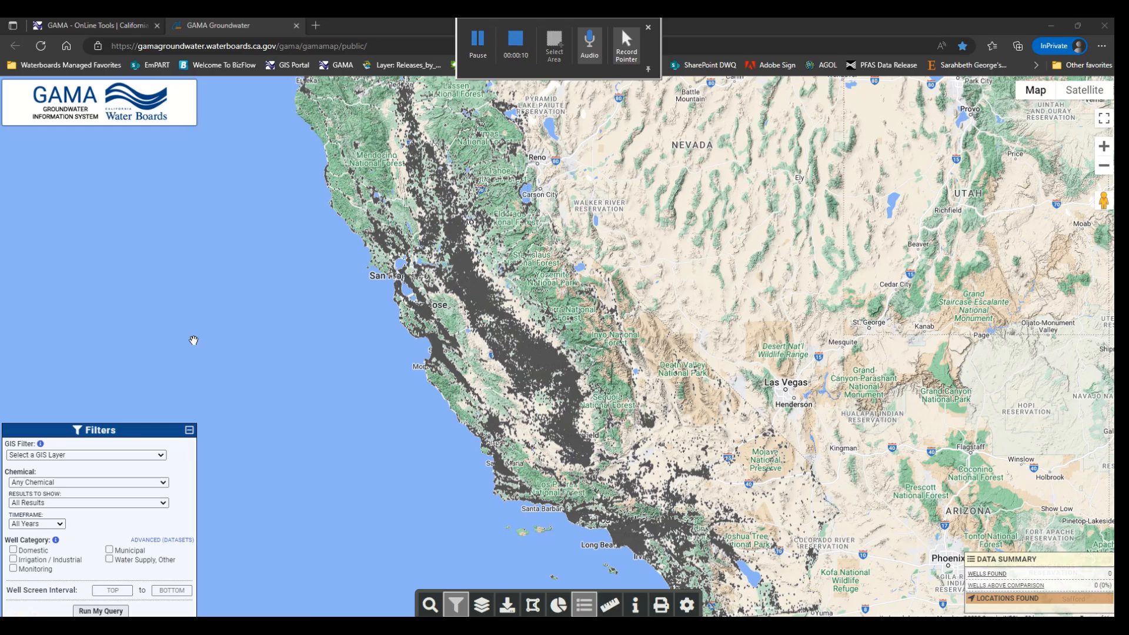
pyautogui.click(81, 454)
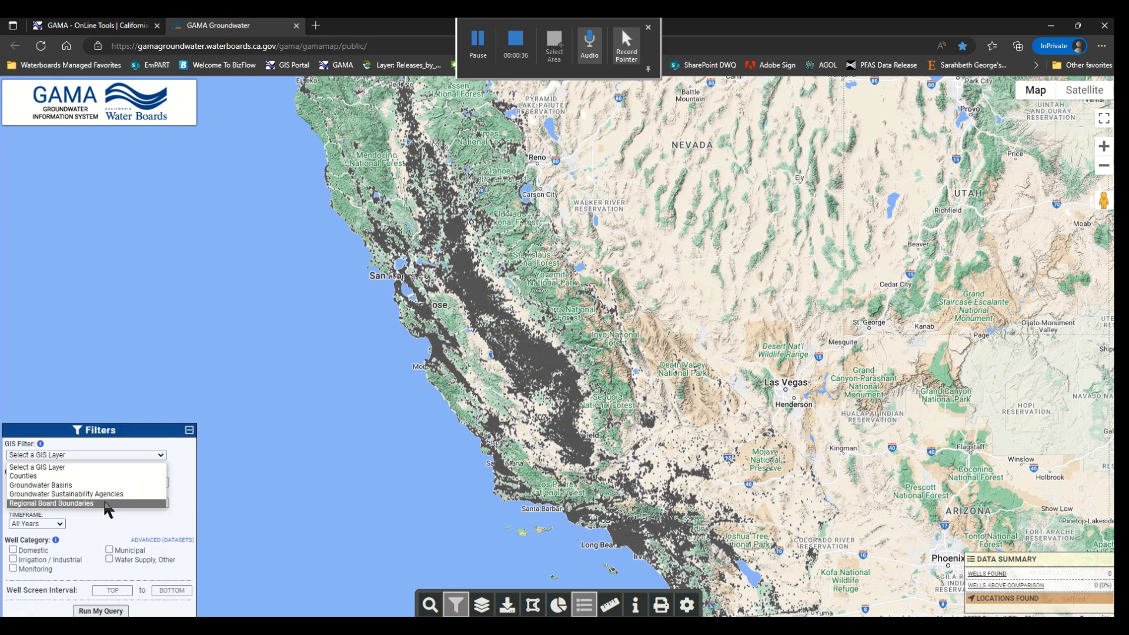
pyautogui.press('Escape')
pyautogui.click(103, 475)
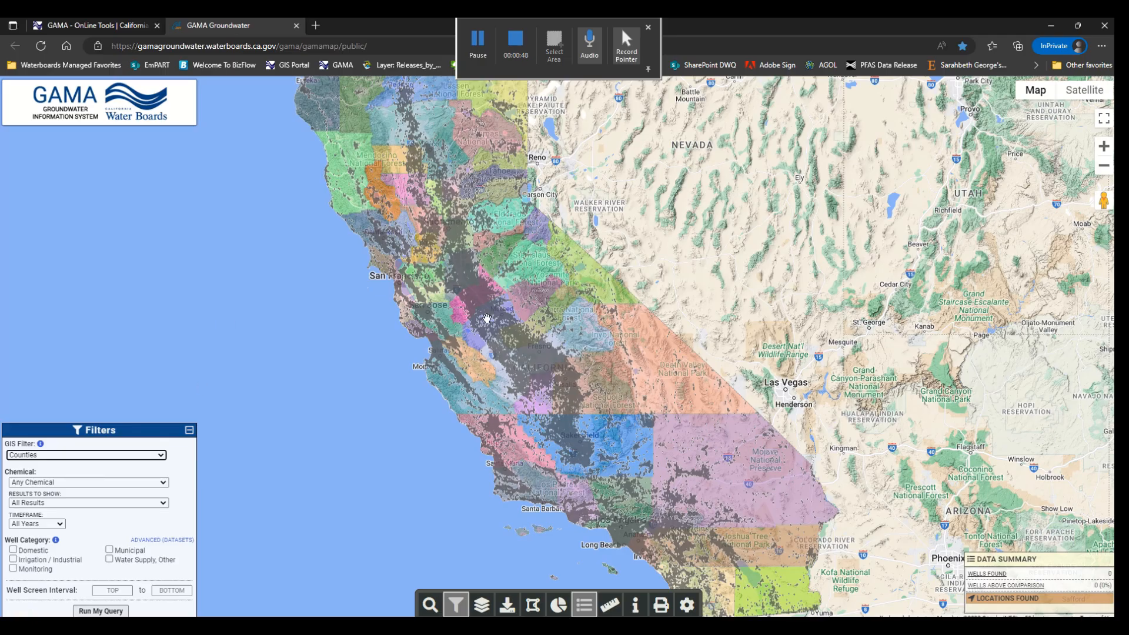
pyautogui.click(465, 237)
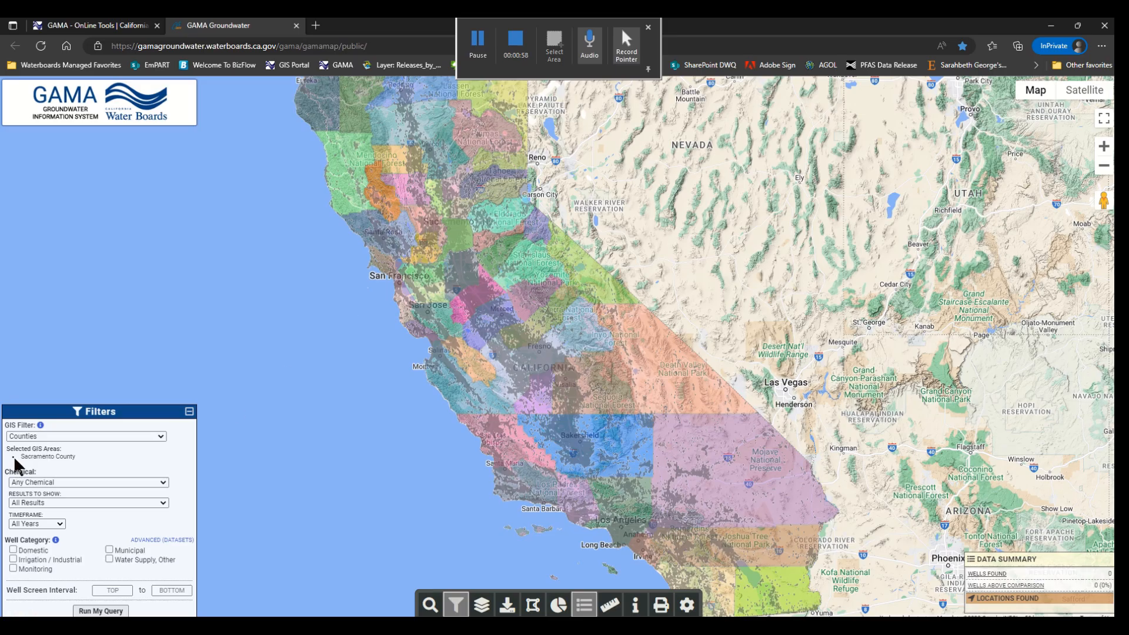
pyautogui.moveTo(77, 457)
pyautogui.mouseDown()
pyautogui.moveTo(24, 457)
pyautogui.moveTo(79, 457)
pyautogui.mouseUp()
# Set the query's chemical to Arsenic (MCL = 10 UG/L), the results to All Results and the timeframe to All Years
pyautogui.click(73, 479)
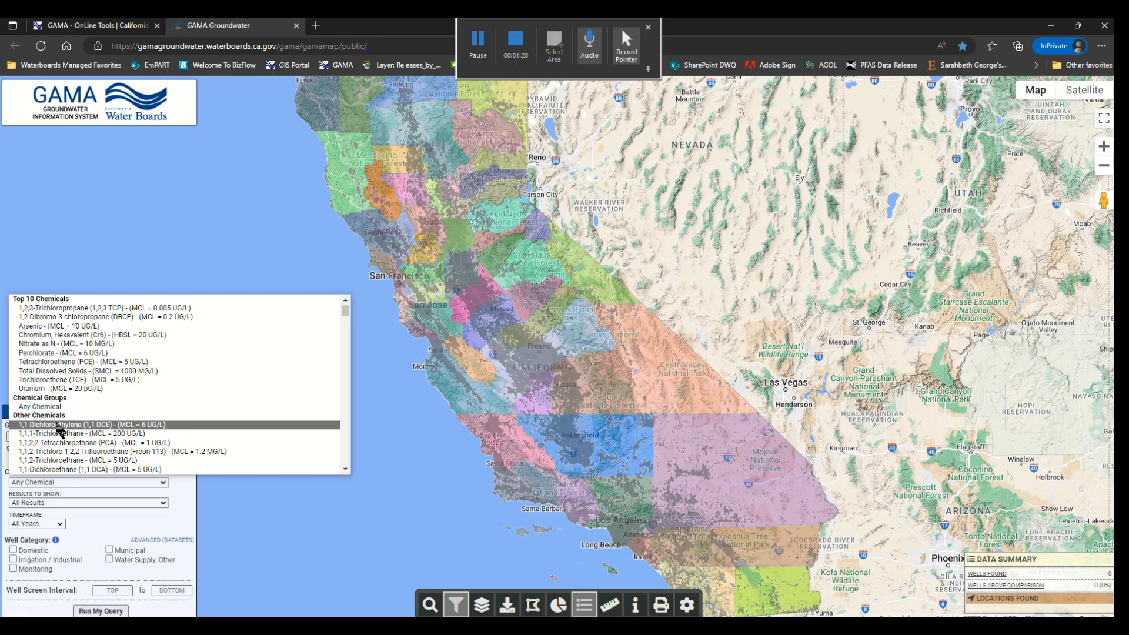
pyautogui.click(61, 327)
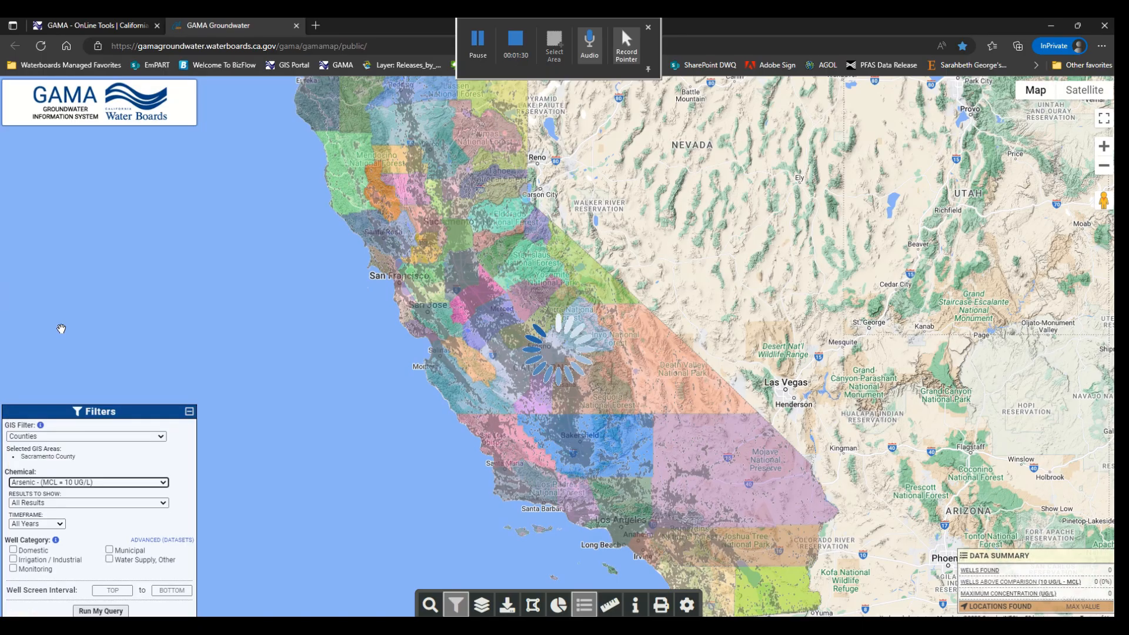
pyautogui.click(60, 504)
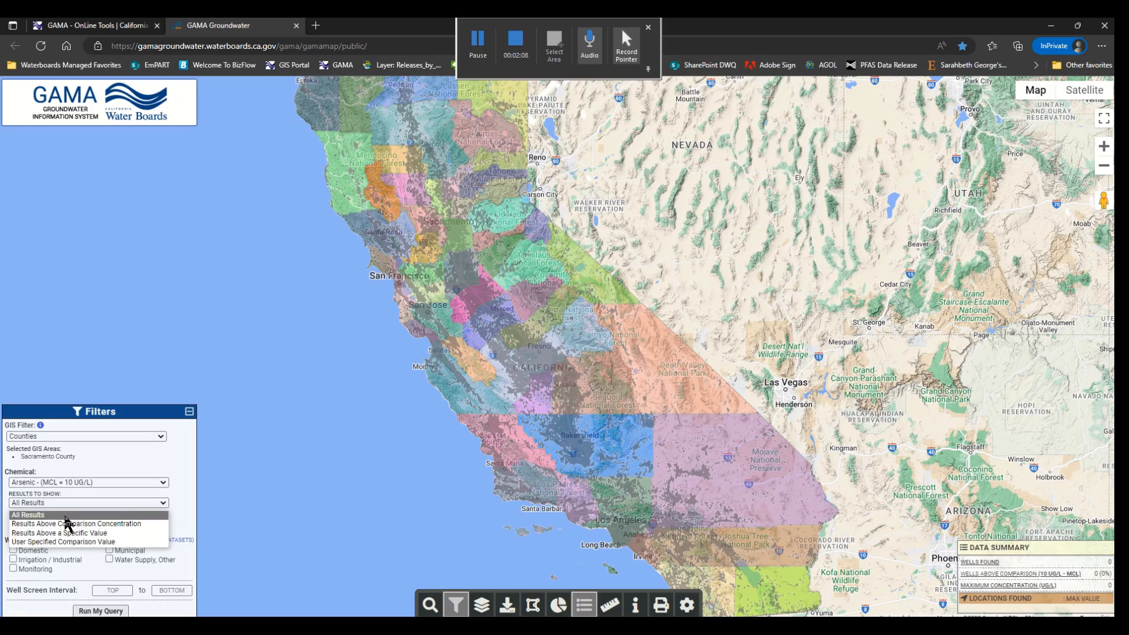
pyautogui.click(65, 515)
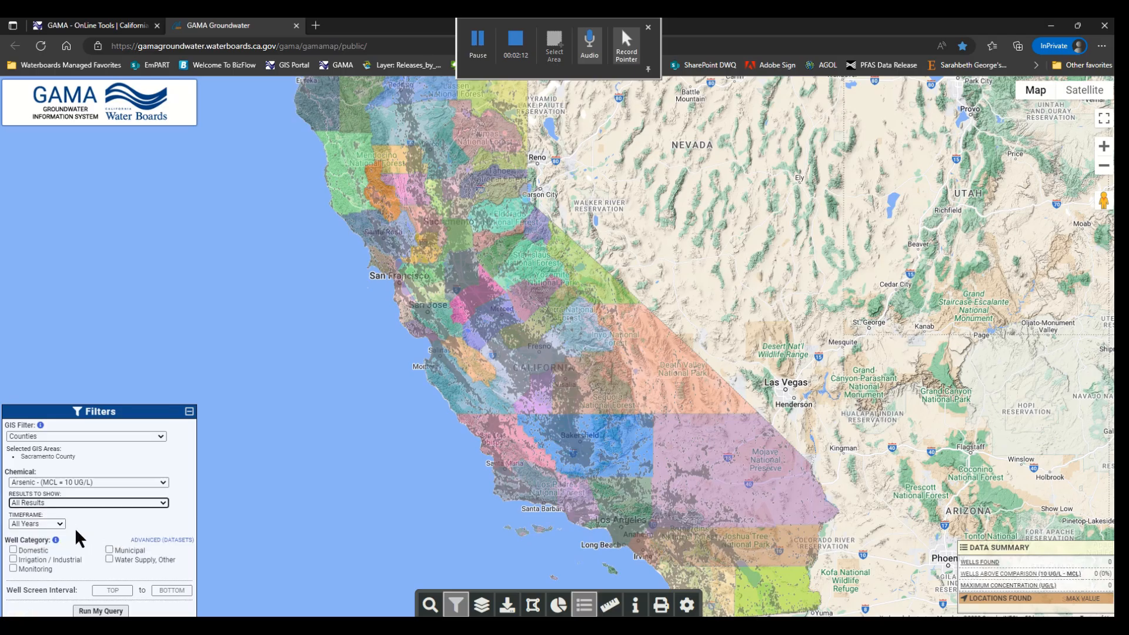
pyautogui.click(58, 524)
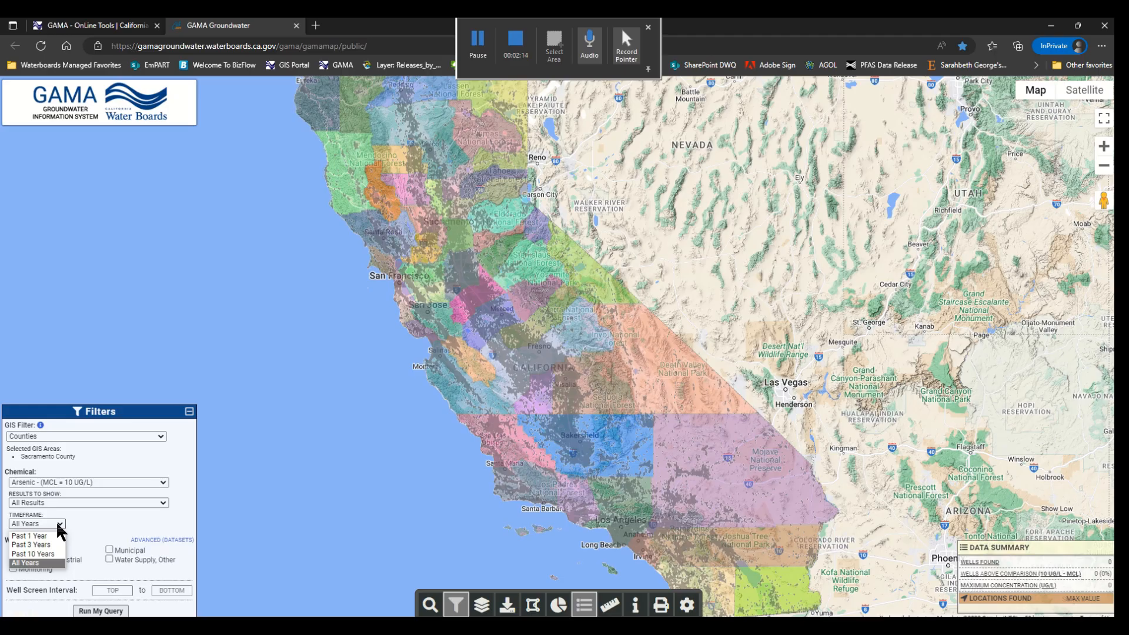
pyautogui.click(55, 562)
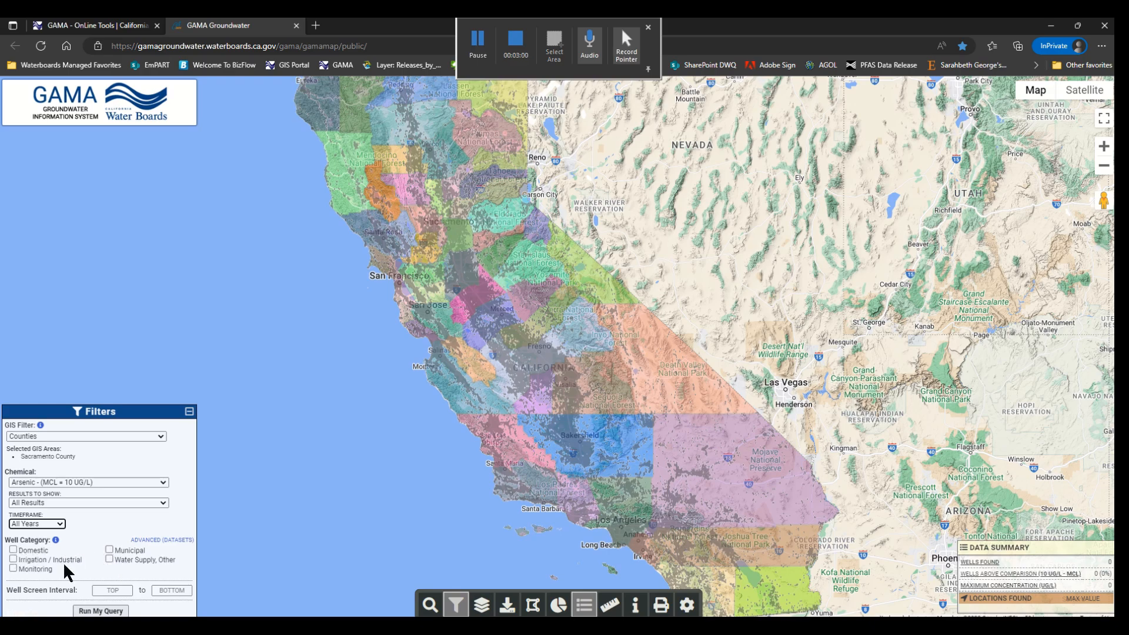
# Check the advanced dataset options, return to the basic well categories, and run the query for Domestic and Municipal wells
pyautogui.click(153, 540)
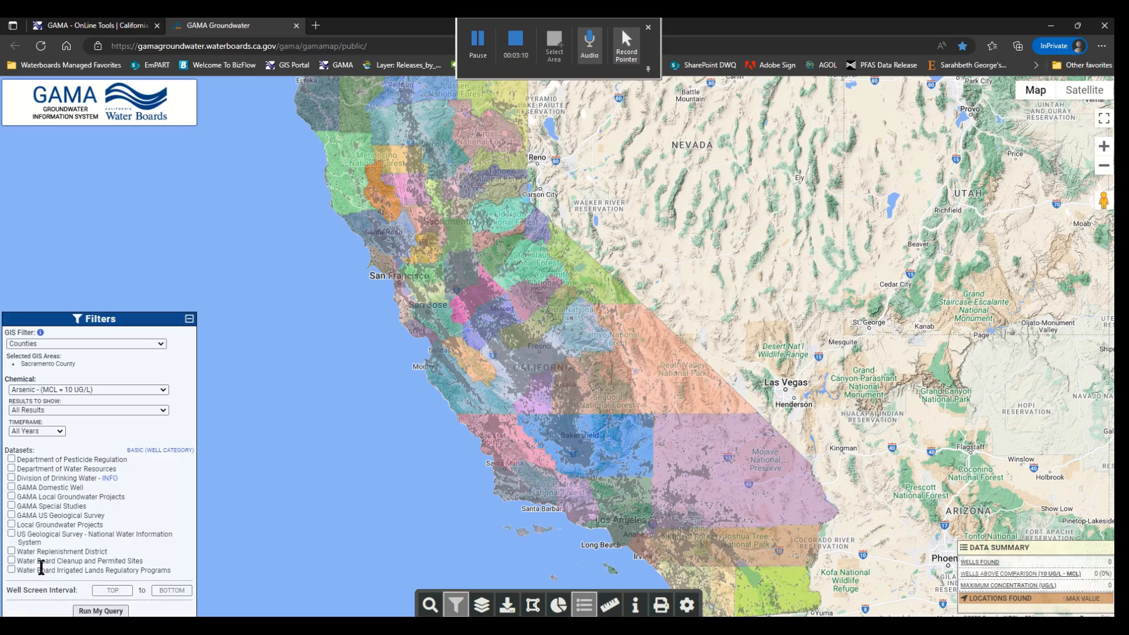
pyautogui.click(152, 450)
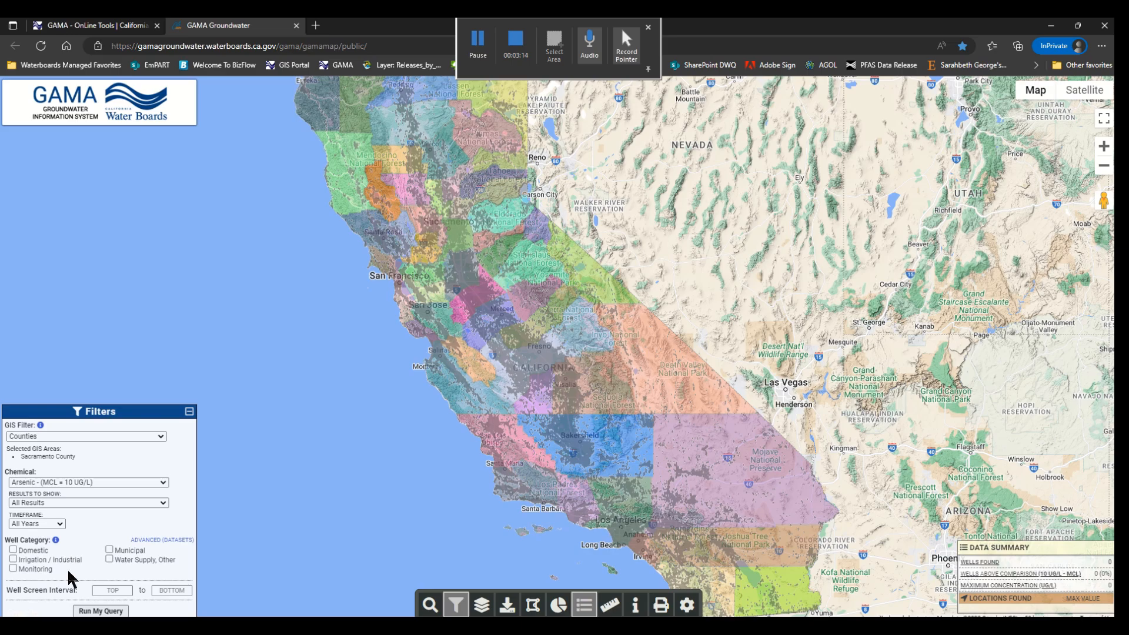
pyautogui.click(13, 550)
pyautogui.click(109, 550)
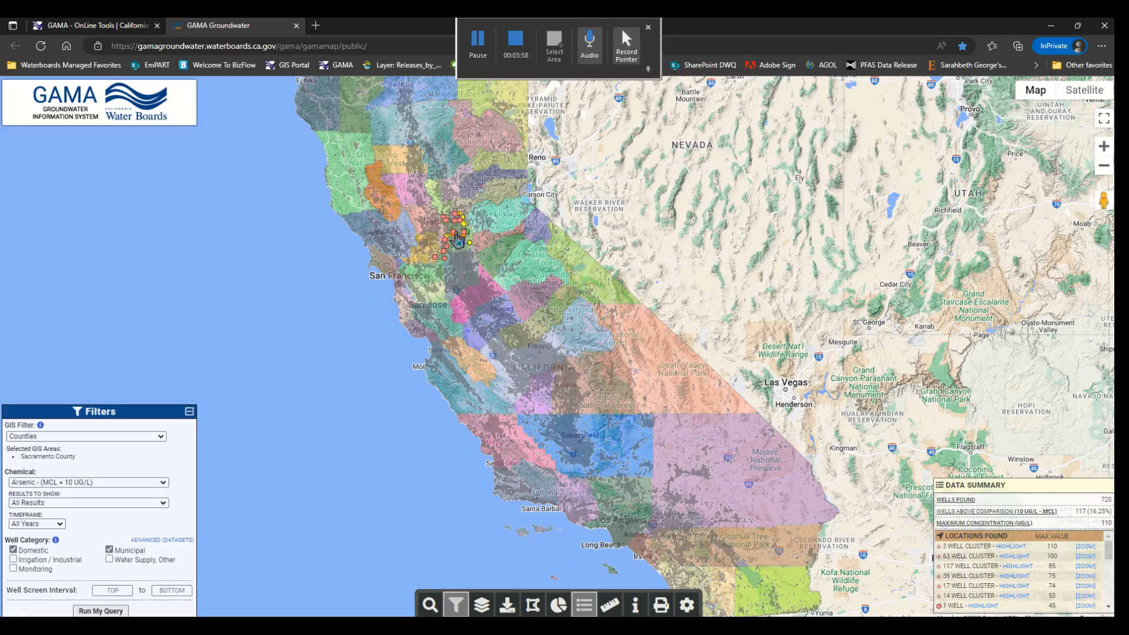
# Examine the Sacramento County arsenic results, highlighting the single well with the 85 maximum value and reviewing the list of locations found
pyautogui.scroll(1, 457, 240)
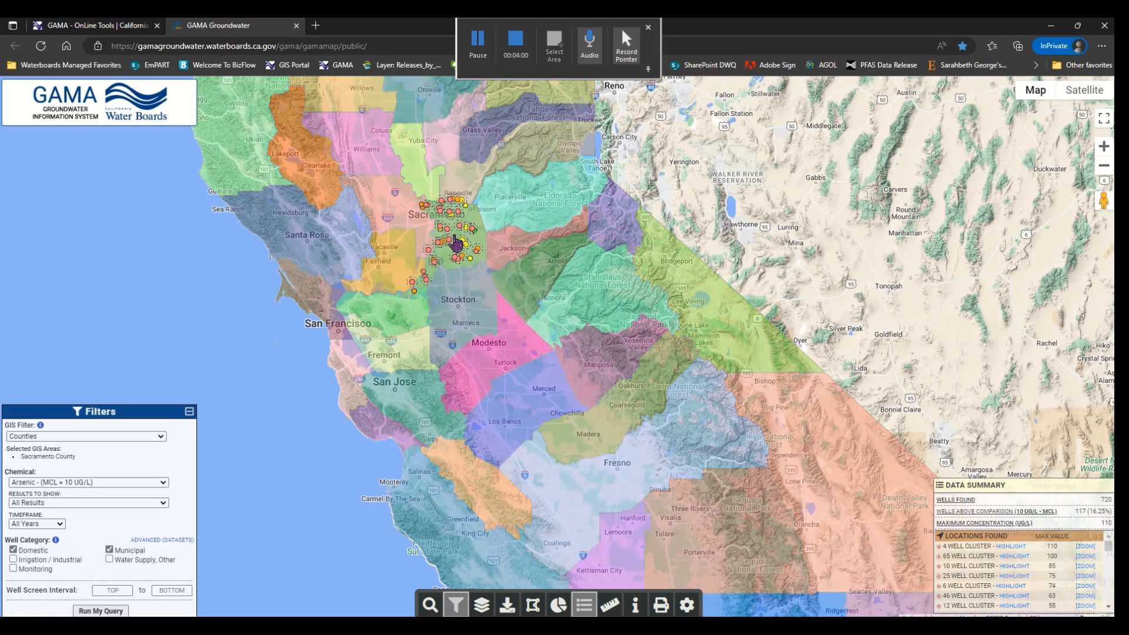
pyautogui.scroll(1, 457, 242)
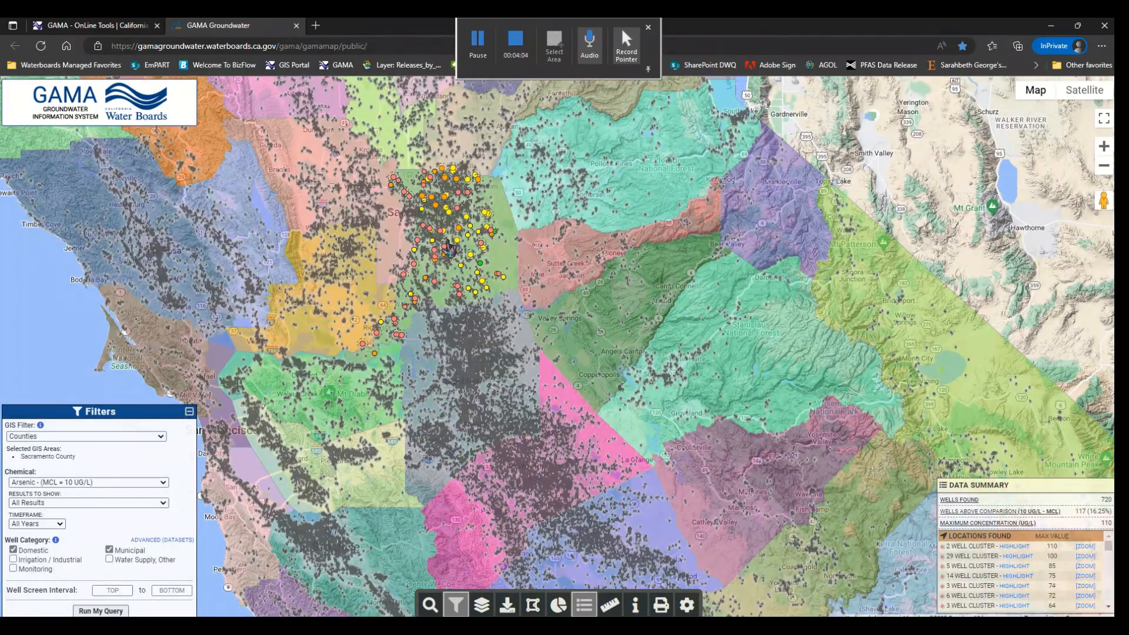
pyautogui.scroll(1, 449, 250)
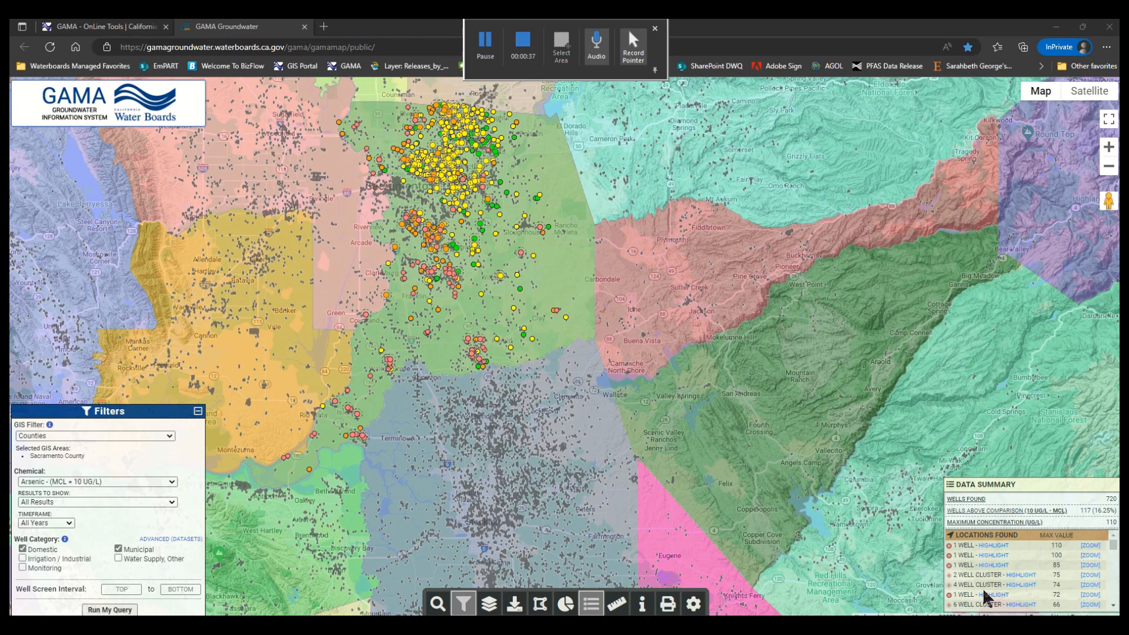
pyautogui.click(993, 566)
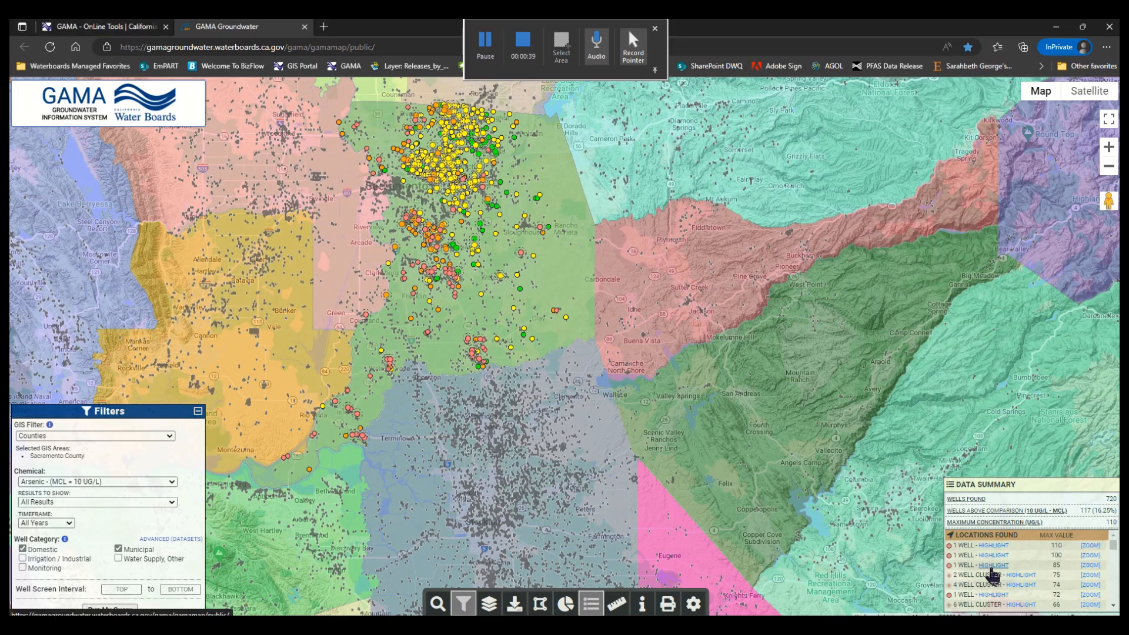
pyautogui.scroll(-5, 993, 574)
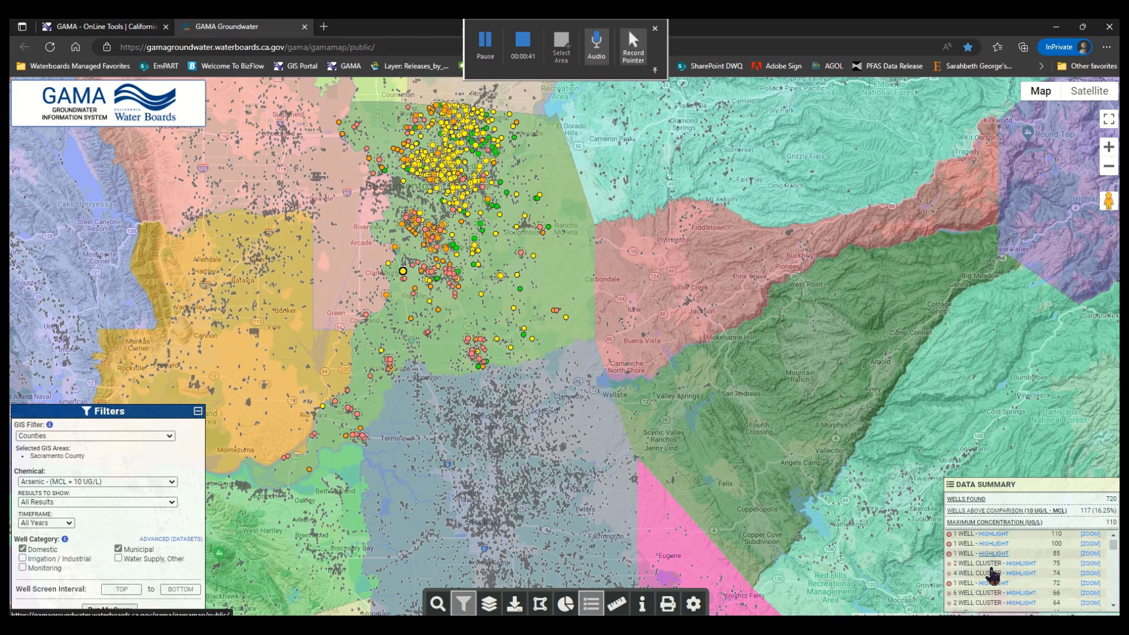
pyautogui.scroll(-6, 993, 575)
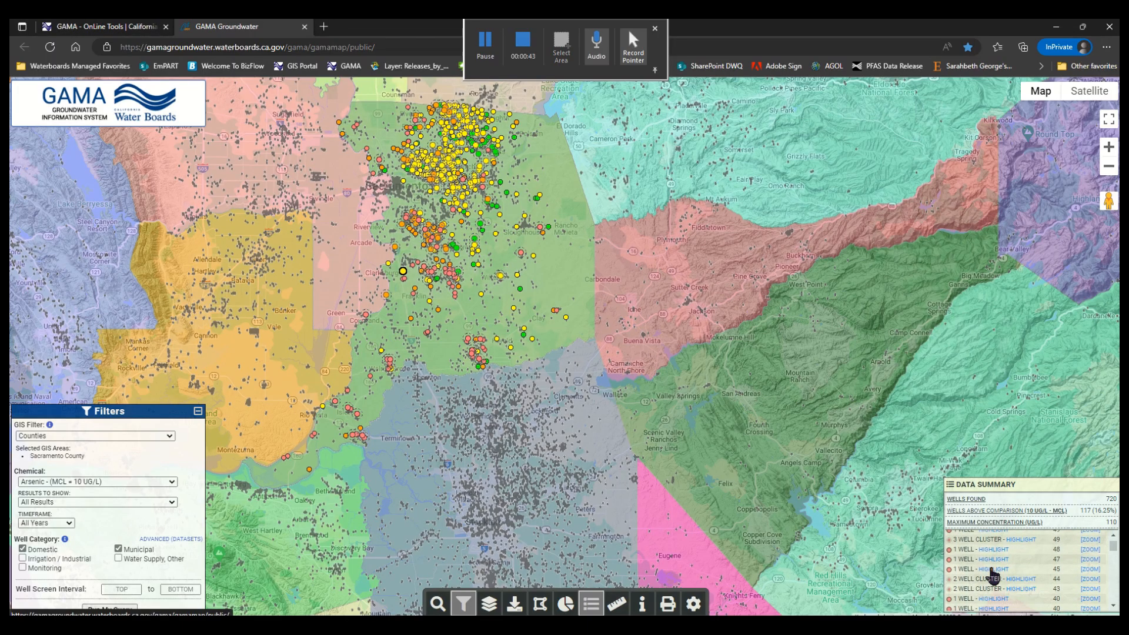
pyautogui.scroll(-5, 994, 574)
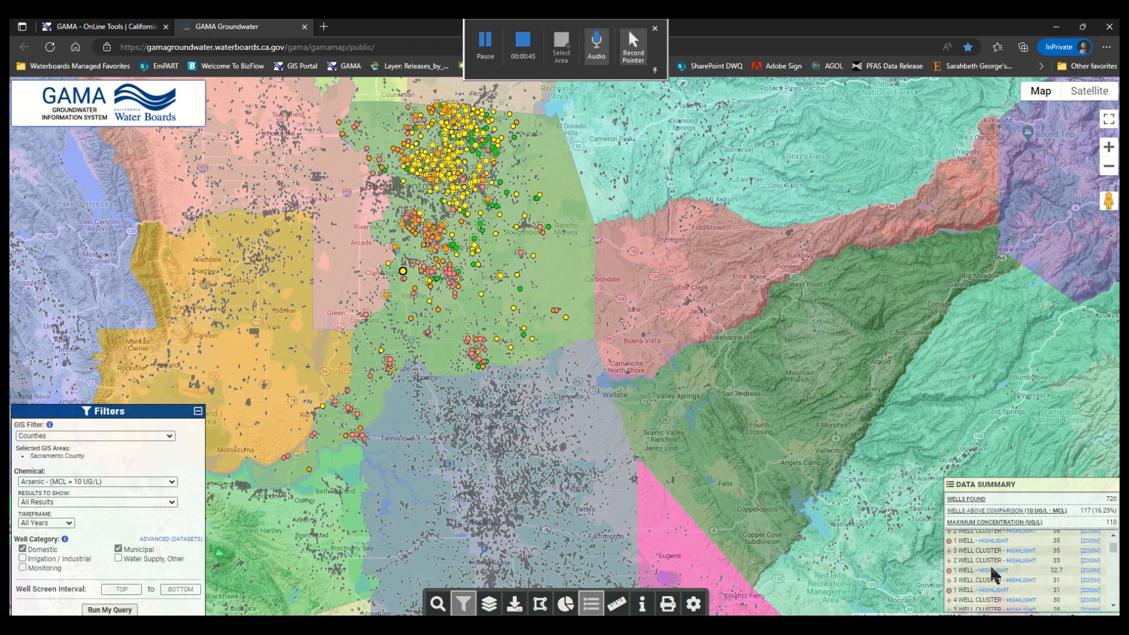
pyautogui.scroll(16, 992, 573)
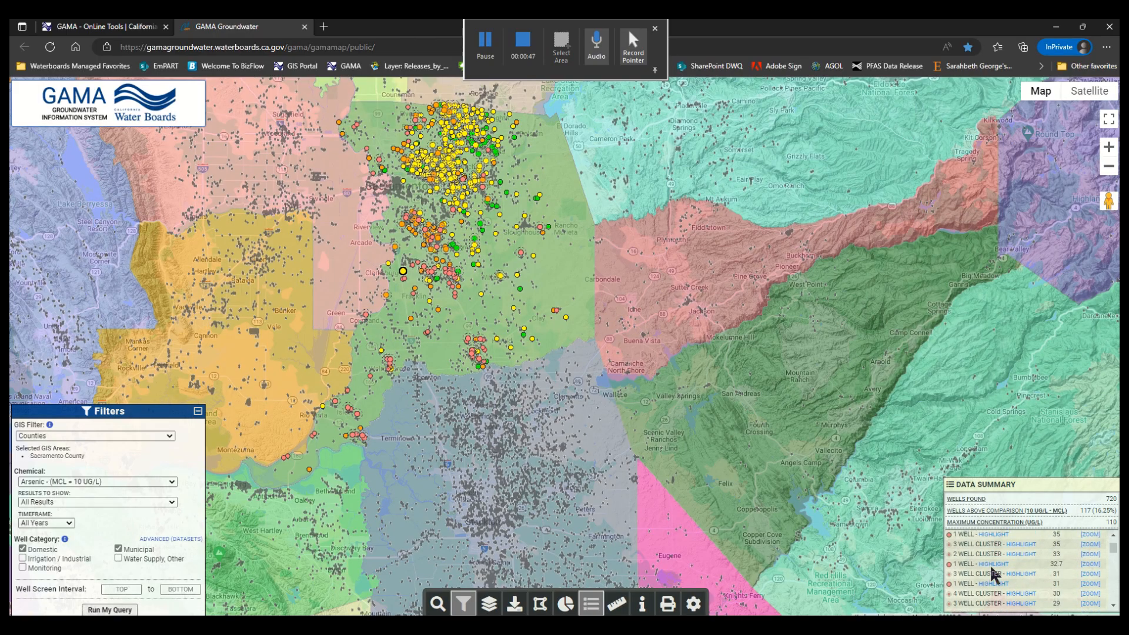
pyautogui.scroll(1, 993, 575)
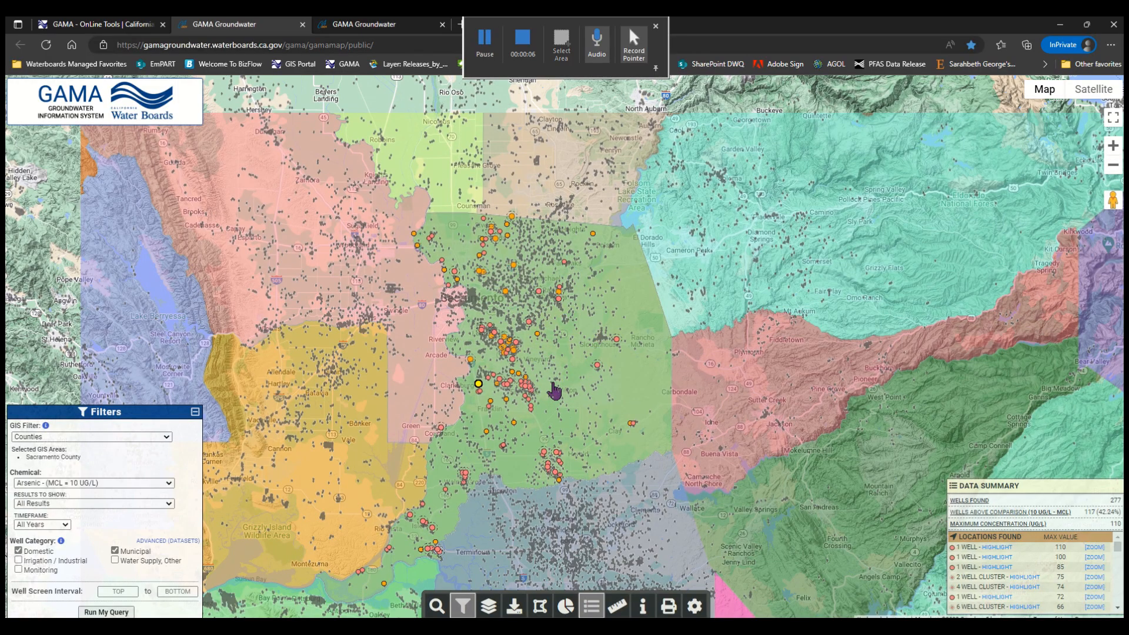
# Inspect the arsenic details of the isolated orange well southeast of Sacramento, and close its information window
pyautogui.scroll(1, 554, 390)
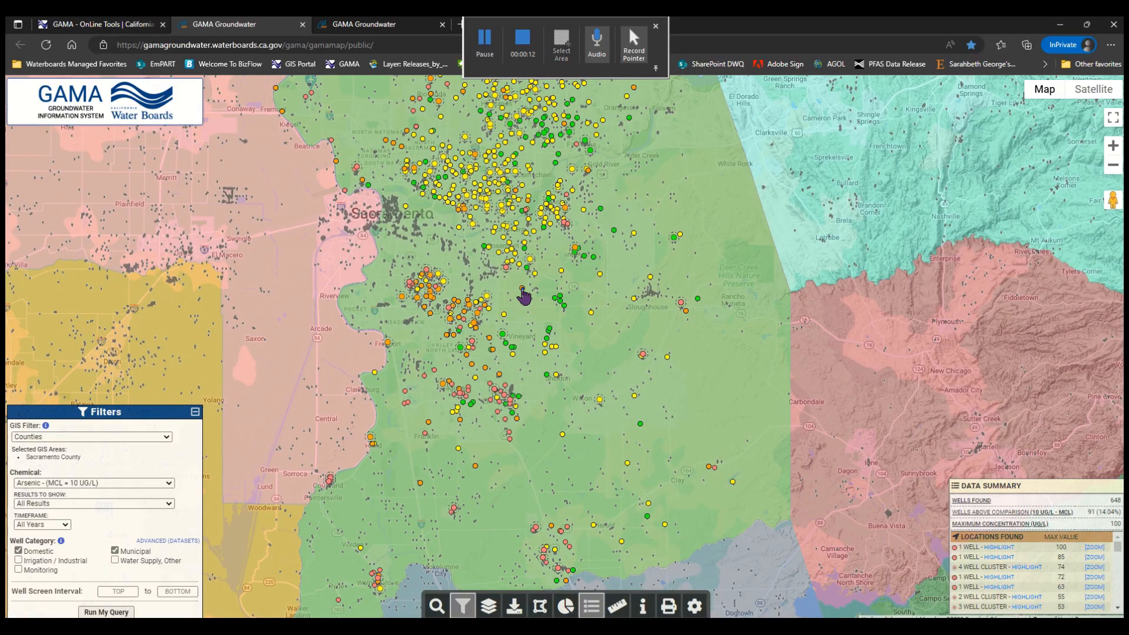
pyautogui.click(522, 290)
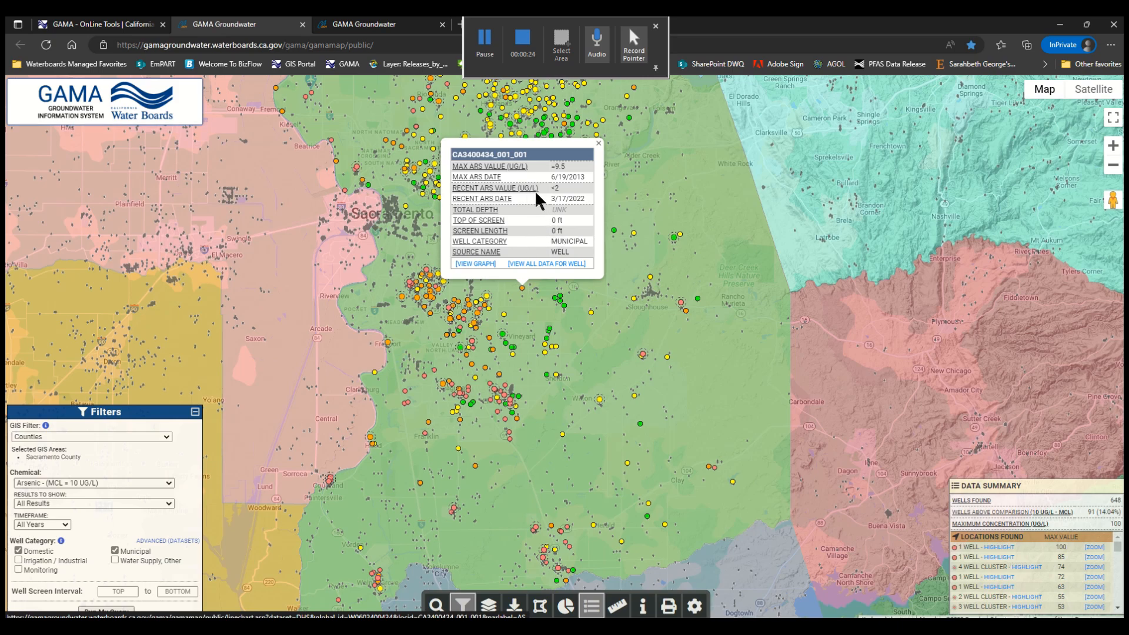
pyautogui.click(598, 145)
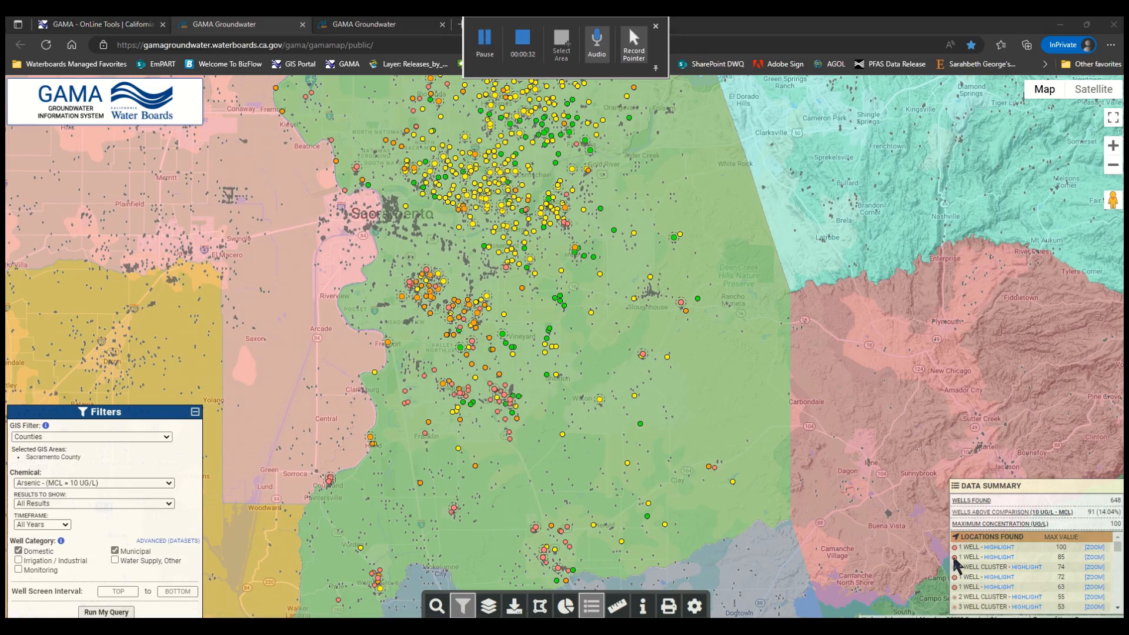
pyautogui.scroll(1, 420, 379)
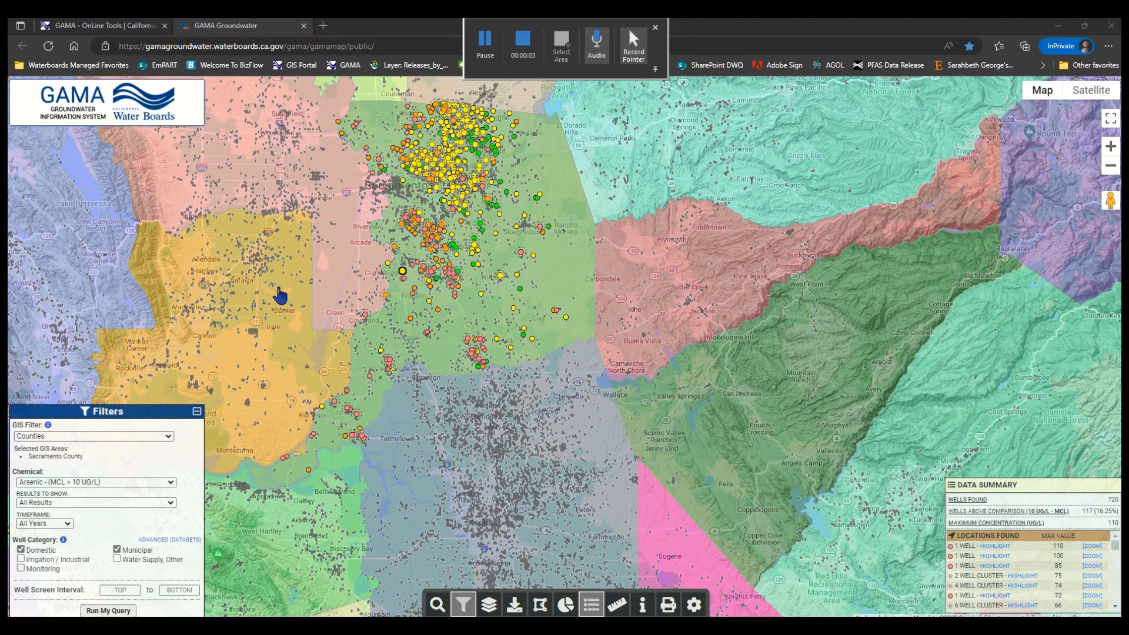
# Download the query data as SACRAMENTO_AS.zip, show the file in its folder, and minimize the folder window
pyautogui.click(514, 606)
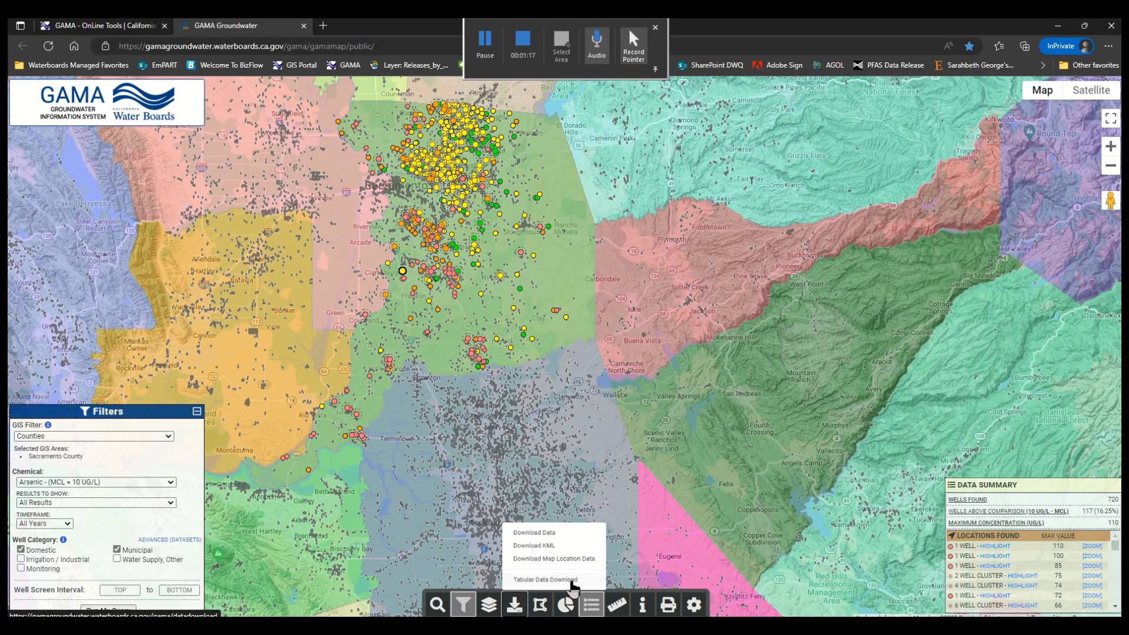
pyautogui.click(529, 534)
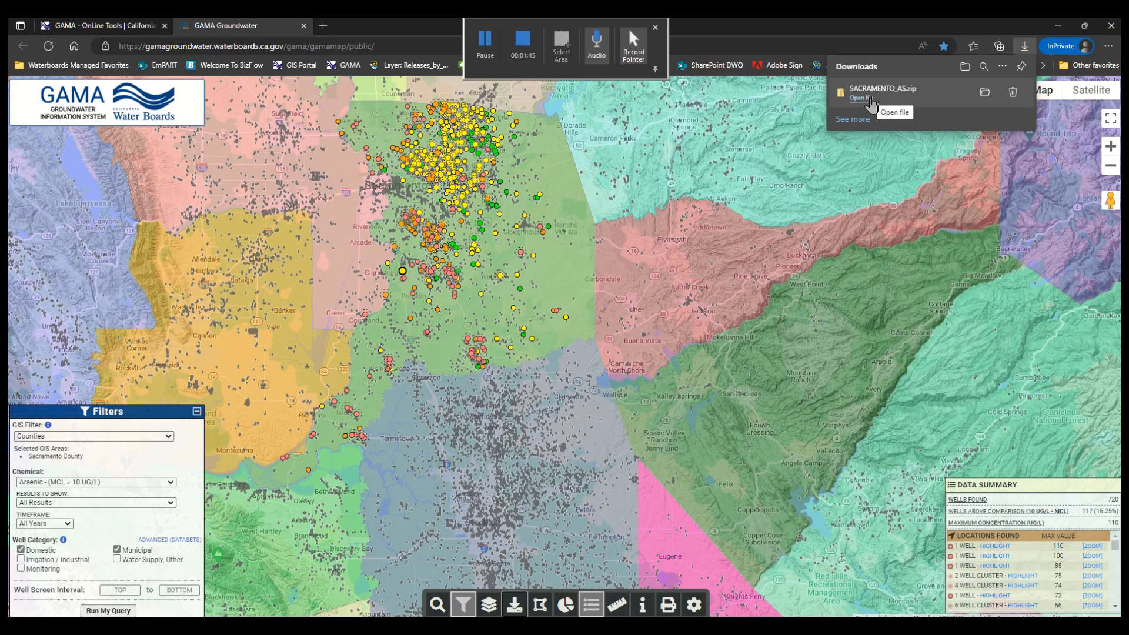
pyautogui.click(985, 93)
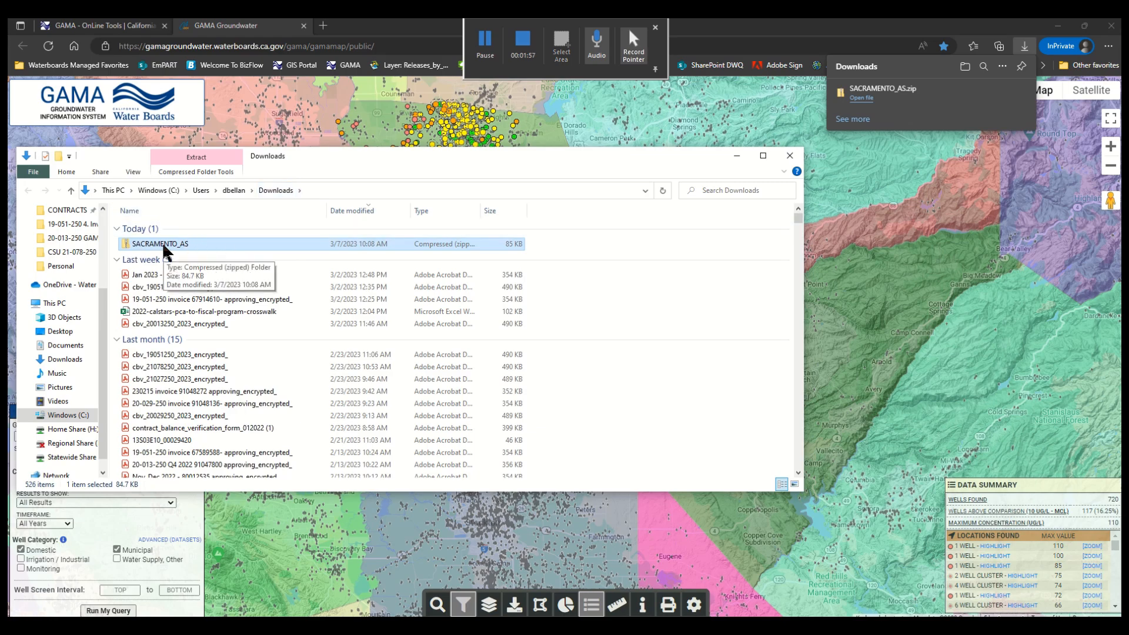
pyautogui.click(739, 156)
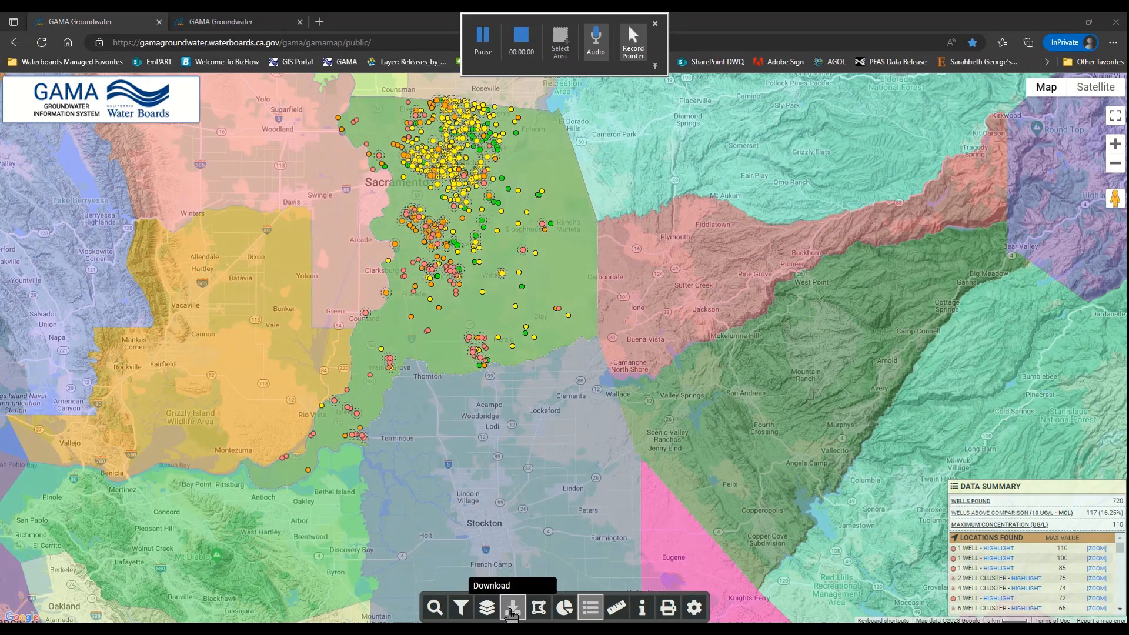
# Go to the tabular data download page, expand County Specific Downloads, and look through the datasets offered per county
pyautogui.click(513, 612)
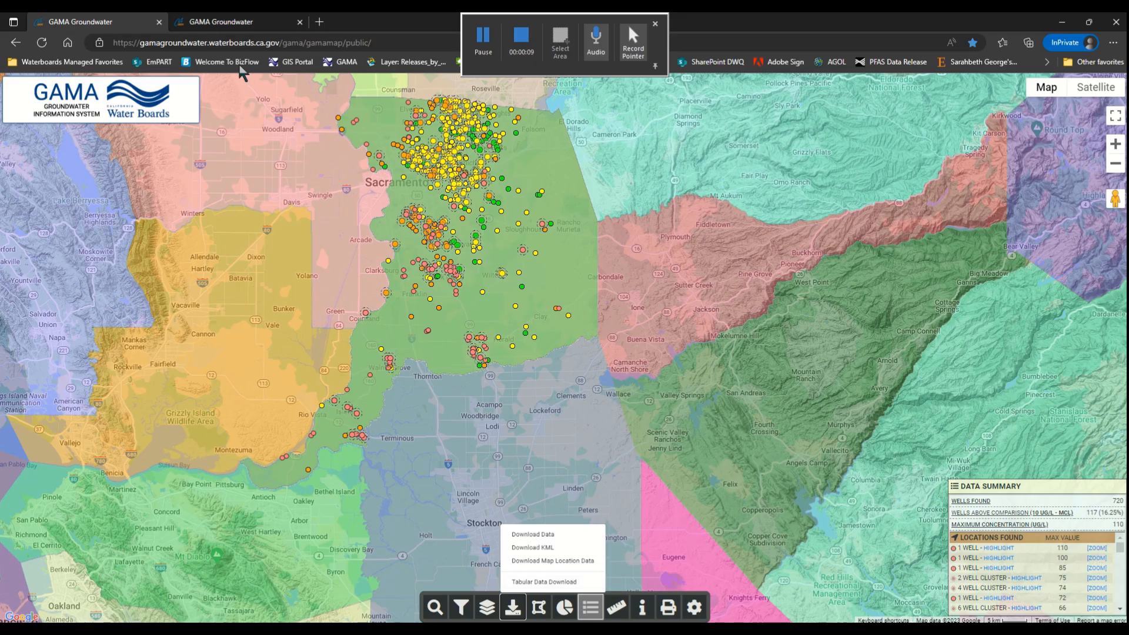
pyautogui.click(237, 21)
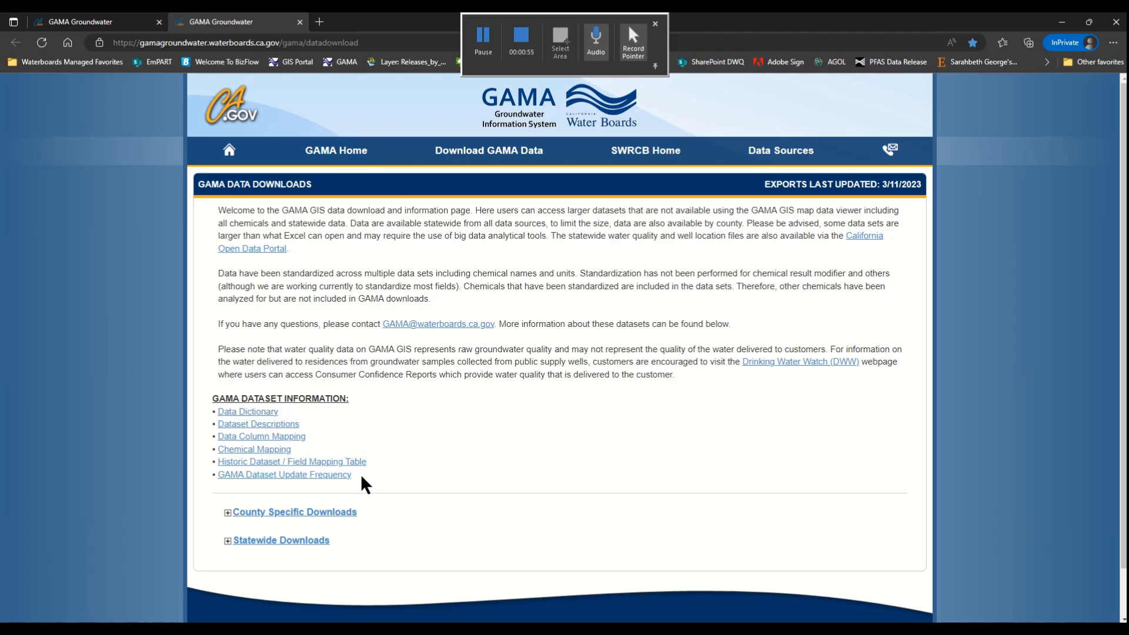
pyautogui.click(483, 51)
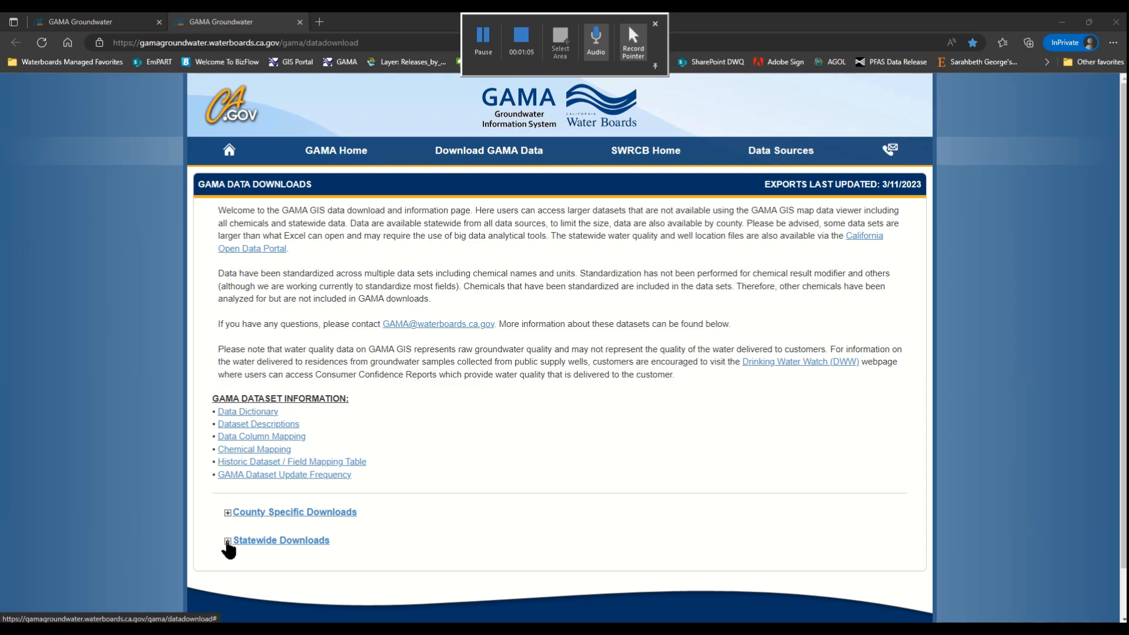
pyautogui.click(228, 514)
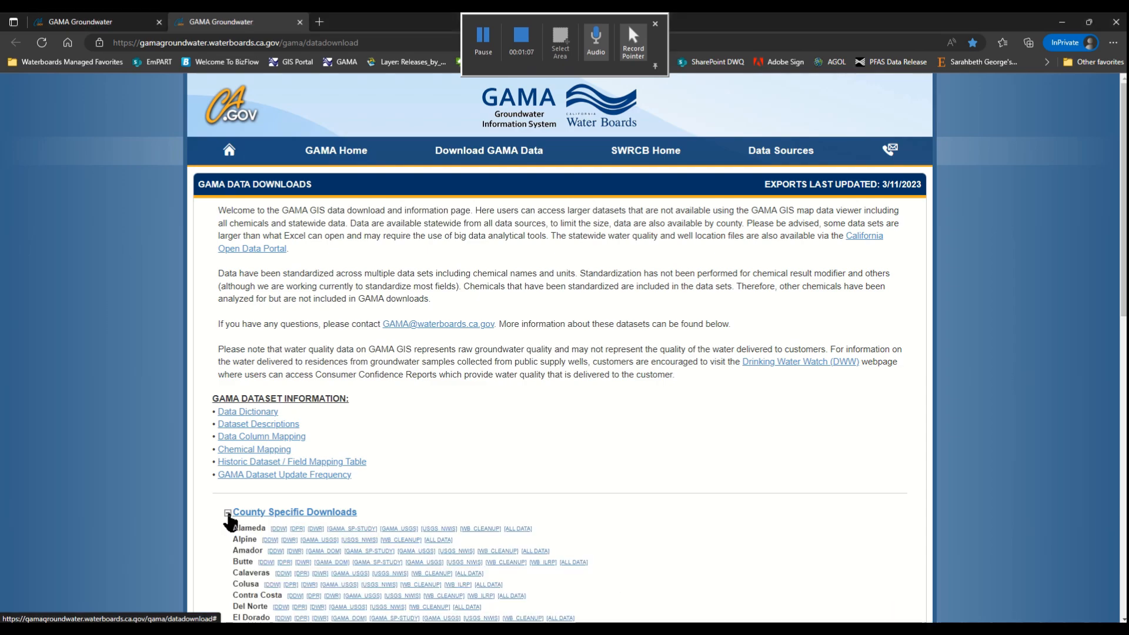
pyautogui.scroll(-7, 231, 521)
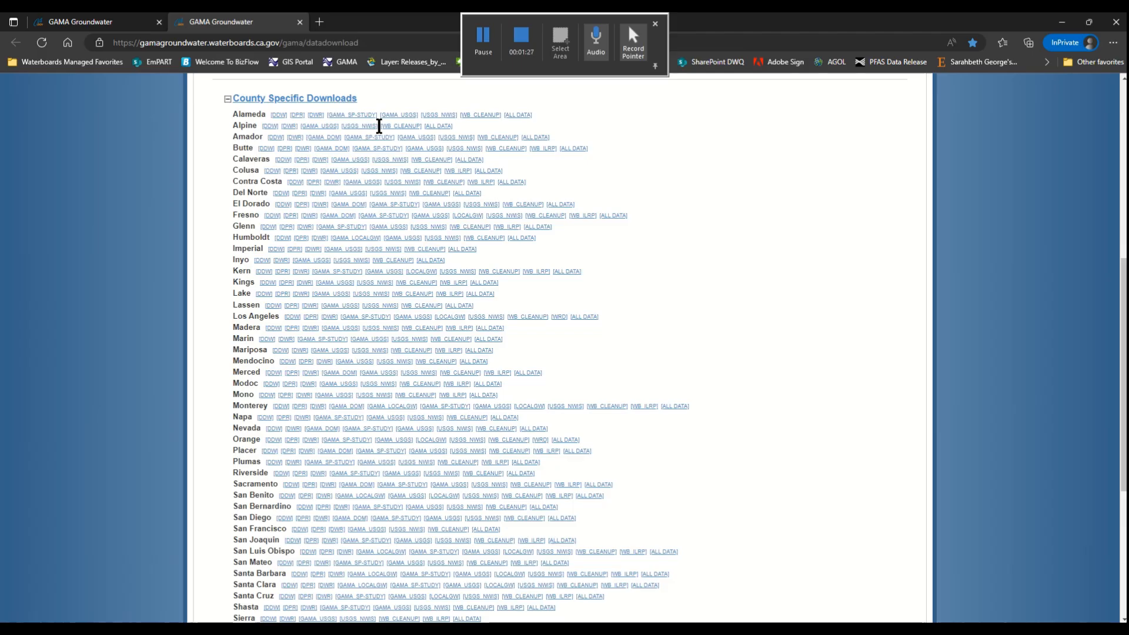
pyautogui.scroll(-5, 290, 393)
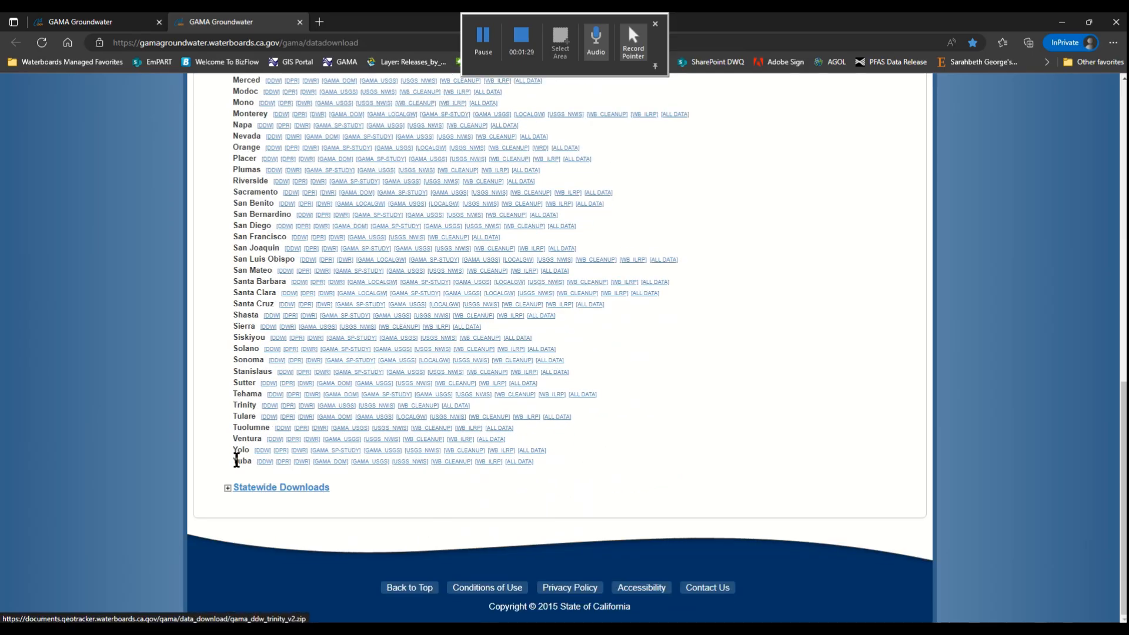
# Expand Statewide Downloads and review the statewide dataset and location file options
pyautogui.click(228, 488)
pyautogui.scroll(-2, 353, 415)
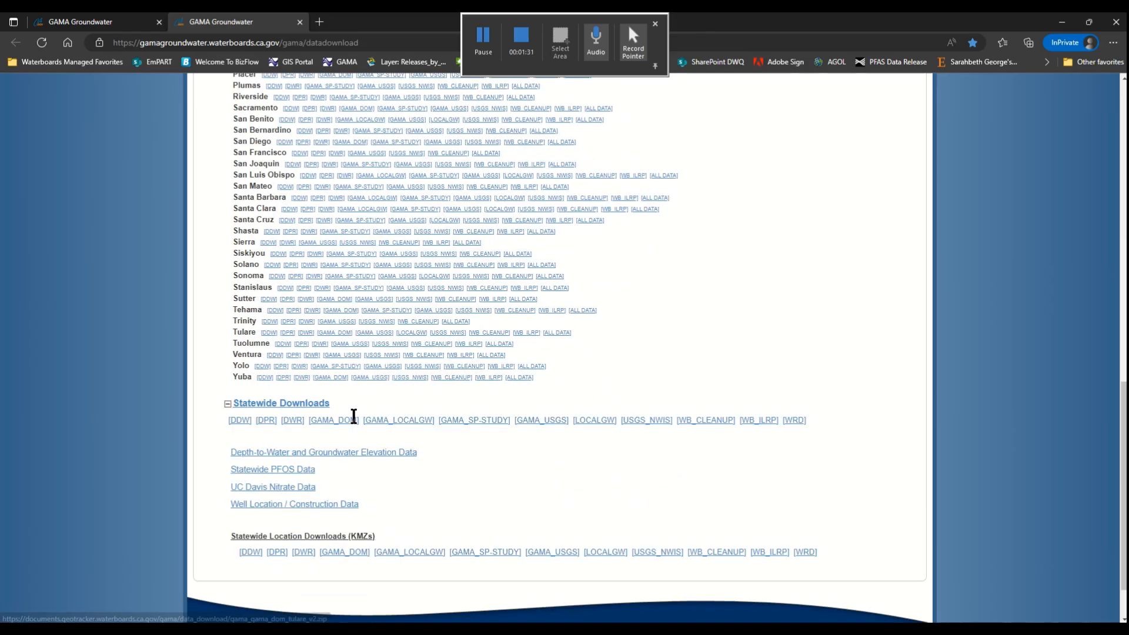
pyautogui.scroll(-2, 353, 416)
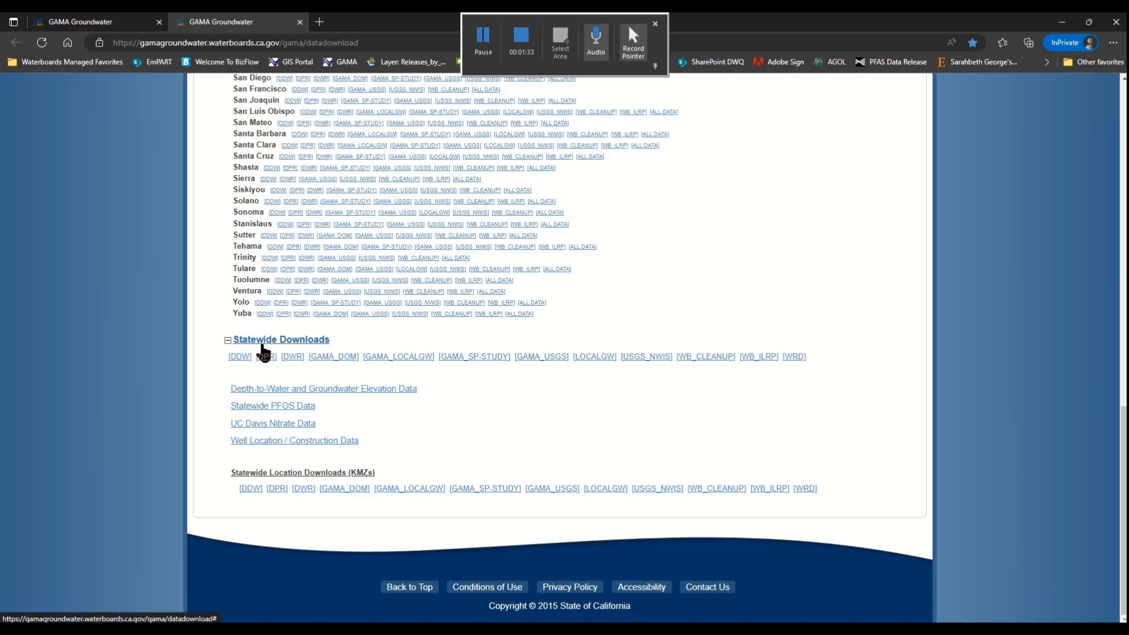